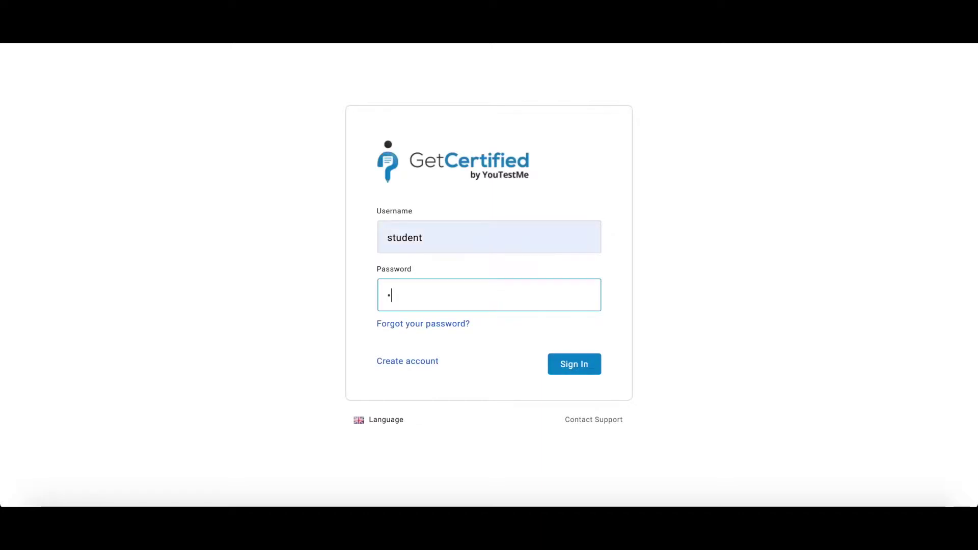
{"action": "type", "text": "tudent"}
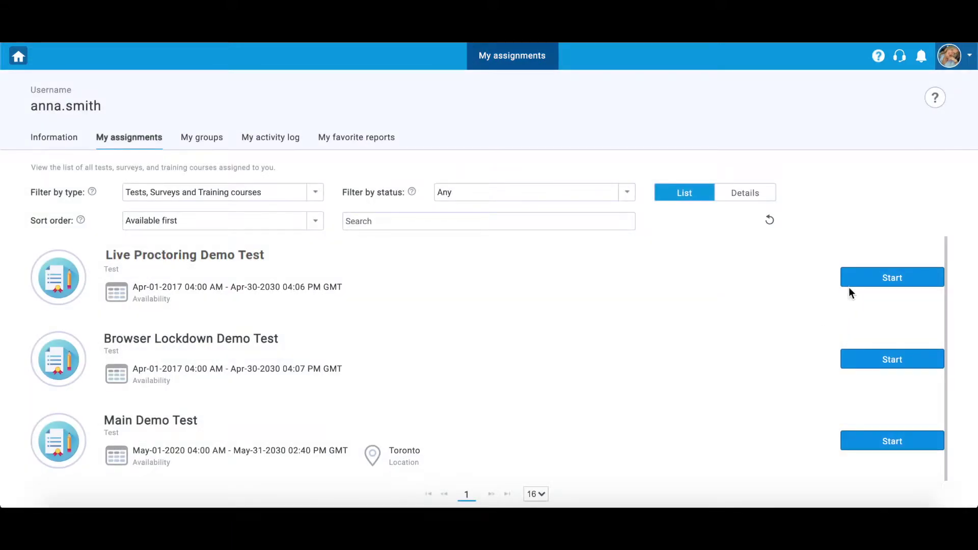
Step: Sign in, accept the Live Proctoring Demo Test rules, and start it with a proctor
{"action": "left_click", "coordinate": [880, 277]}
{"action": "scroll", "coordinate": [622, 372], "scroll_direction": "down", "scroll_amount": 3}
{"action": "scroll", "coordinate": [622, 371], "scroll_direction": "down", "scroll_amount": 3}
{"action": "left_click", "coordinate": [237, 433]}
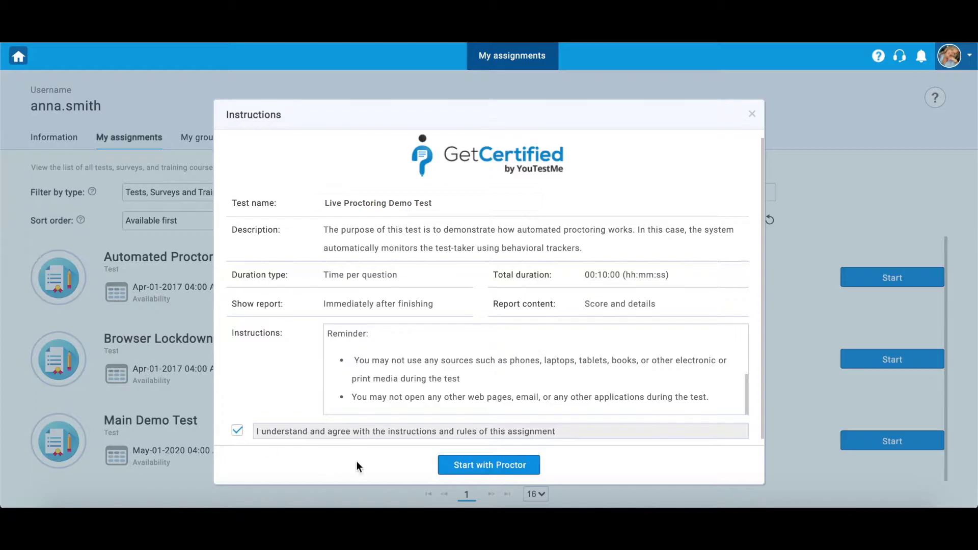
{"action": "left_click", "coordinate": [465, 465]}
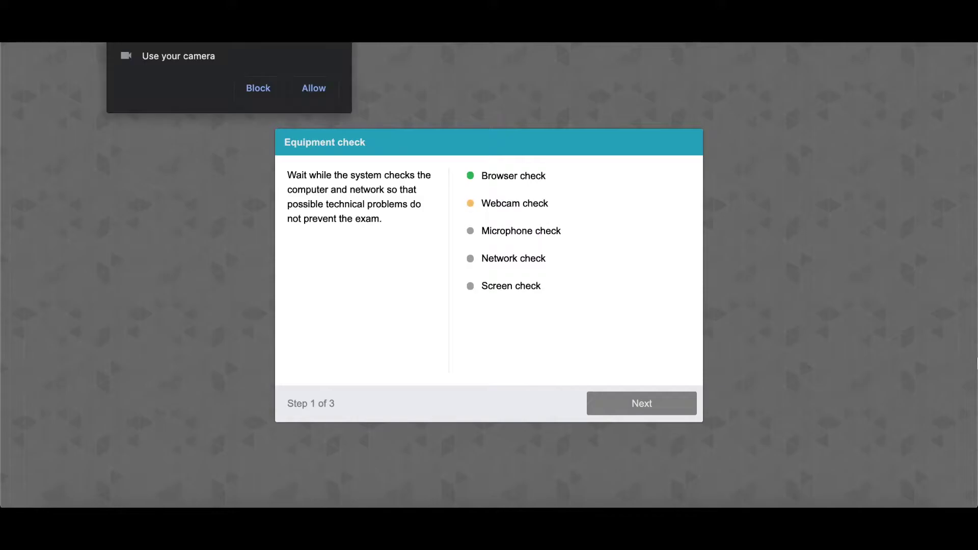
Step: Allow camera and microphone, share the entire screen, and continue to the face photo
{"action": "left_click", "coordinate": [309, 89]}
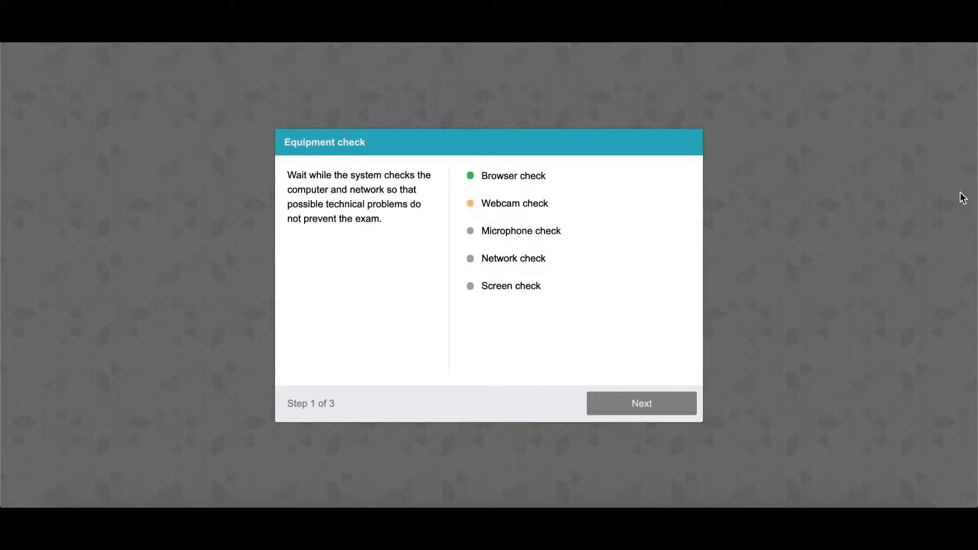
{"action": "left_click", "coordinate": [305, 90]}
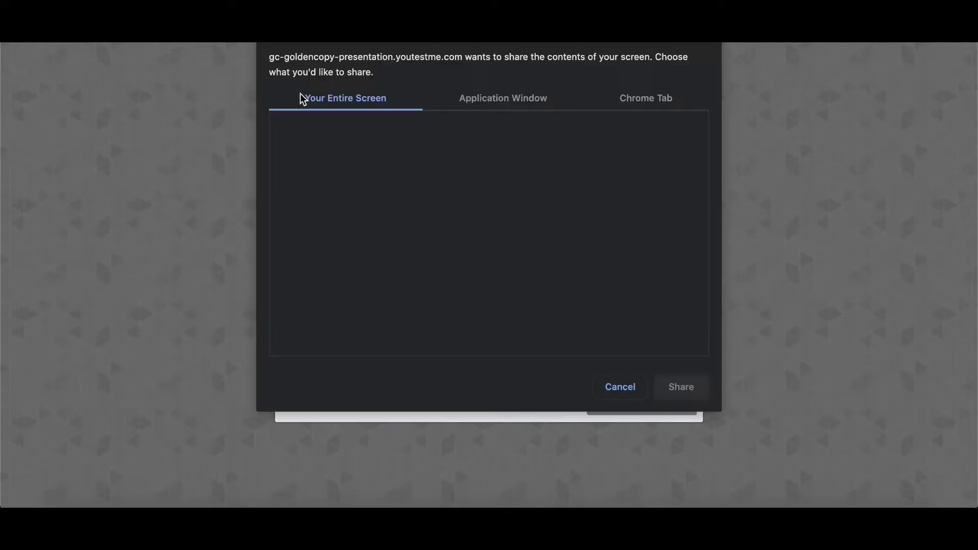
{"action": "left_click", "coordinate": [382, 259]}
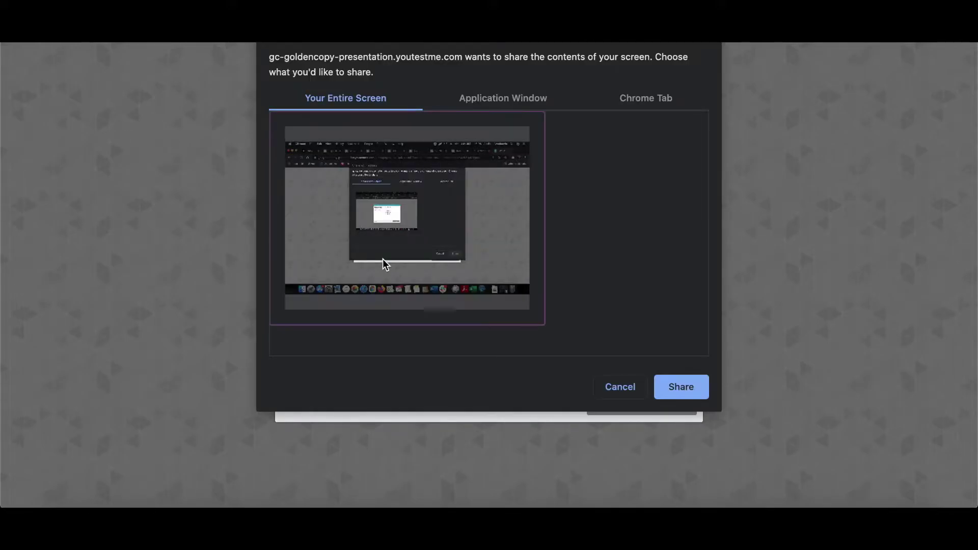
{"action": "left_click", "coordinate": [678, 391]}
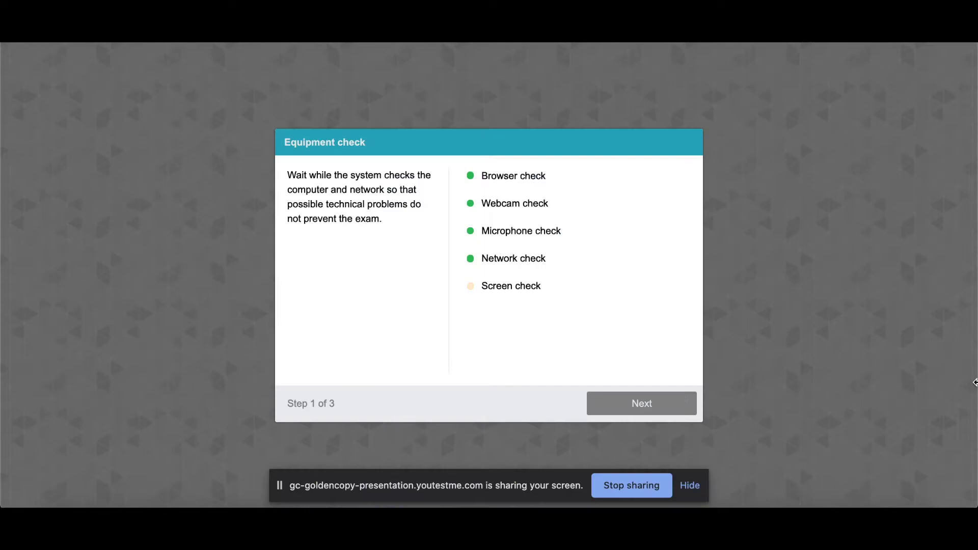
{"action": "left_click", "coordinate": [690, 487]}
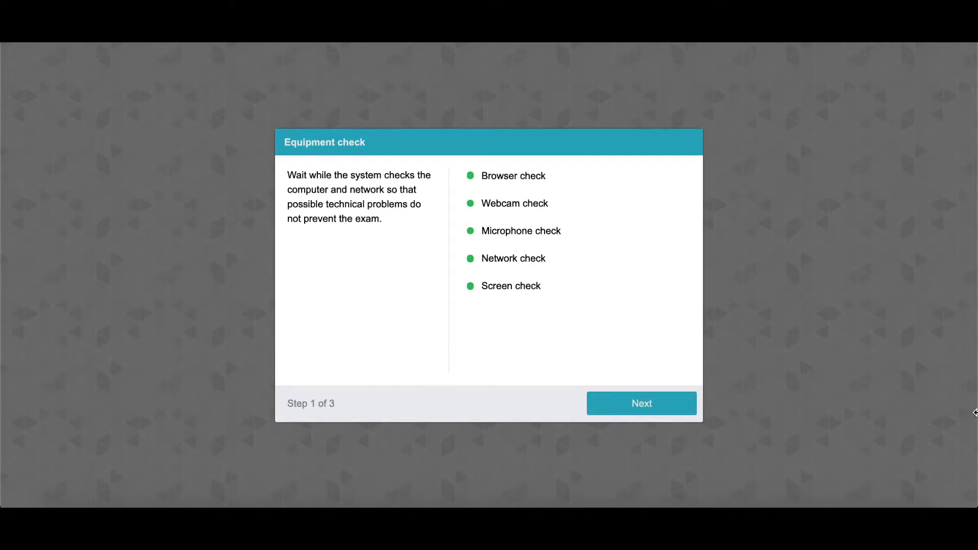
{"action": "left_click", "coordinate": [652, 394]}
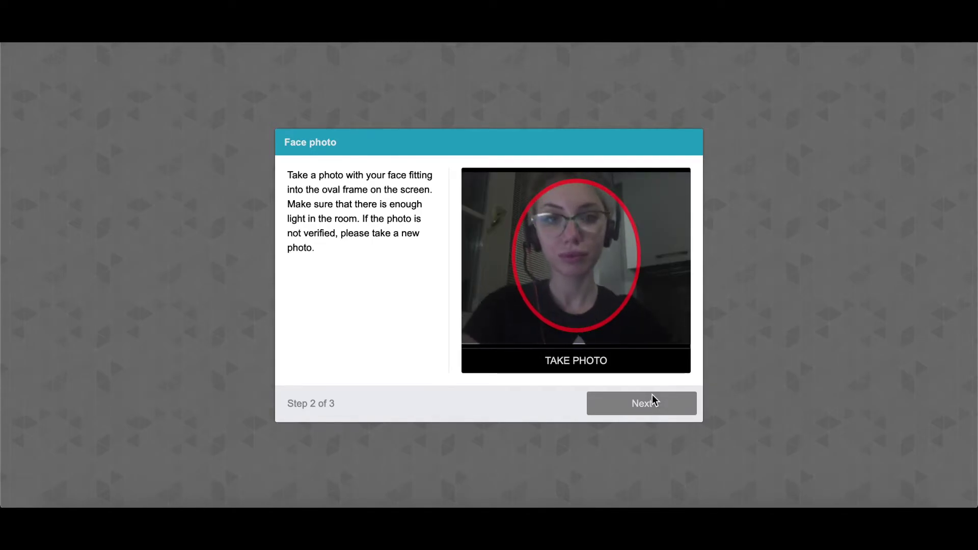
Step: Take the face photo and the passport photo, then start the test
{"action": "left_click", "coordinate": [605, 366]}
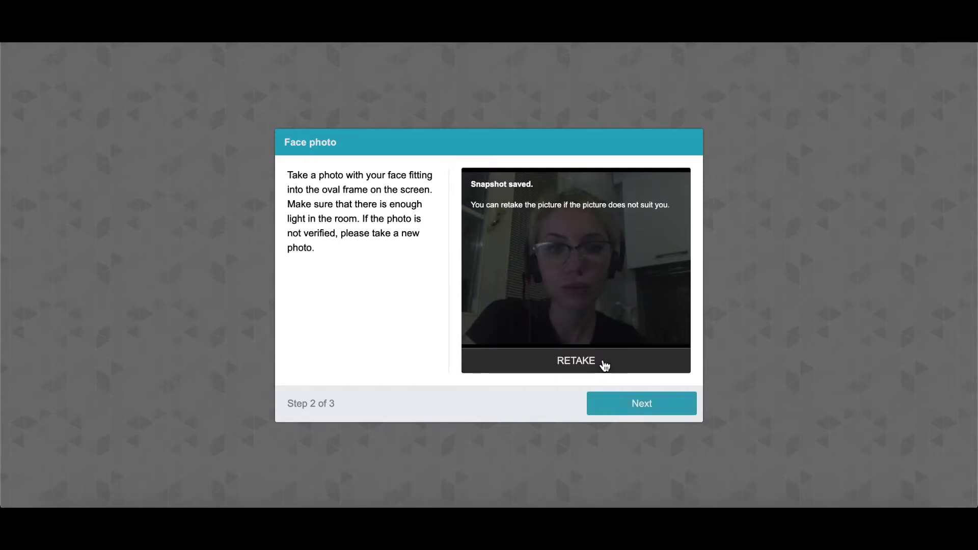
{"action": "left_click", "coordinate": [625, 404]}
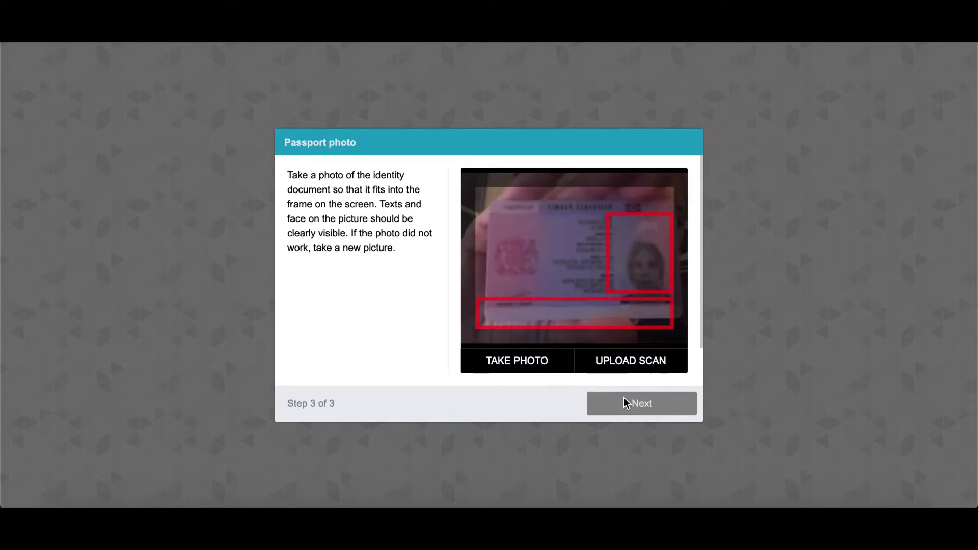
{"action": "left_click", "coordinate": [544, 365]}
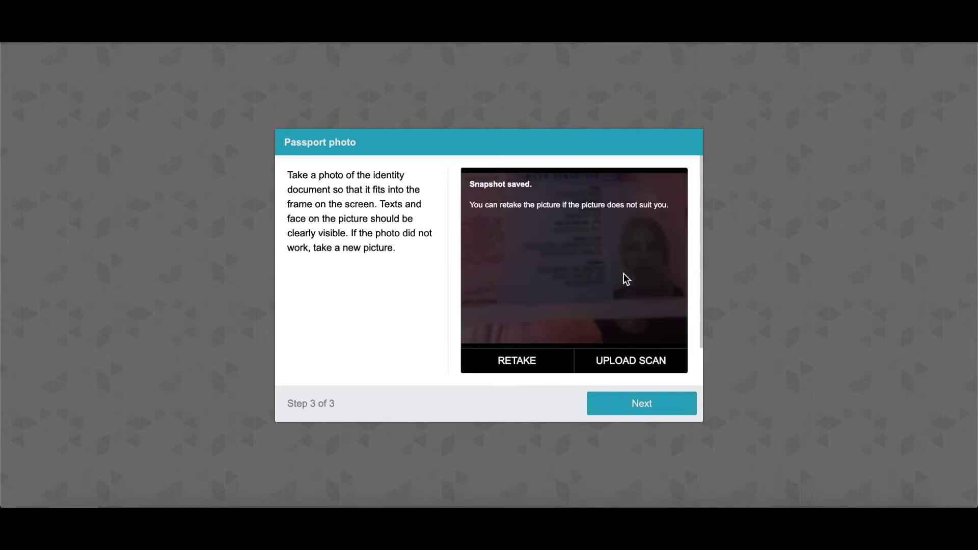
{"action": "left_click", "coordinate": [646, 404]}
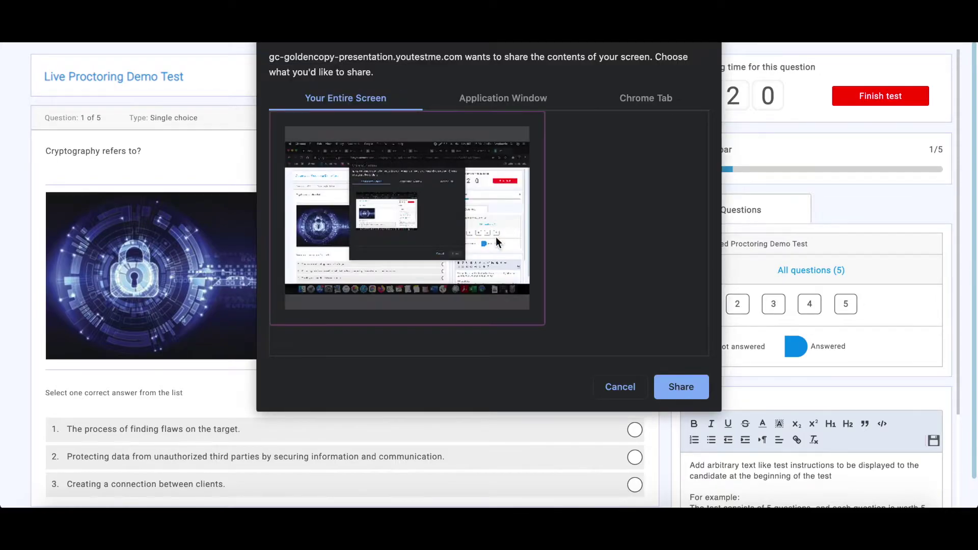
Step: Confirm sharing the screen in Chrome's share picker during the test
{"action": "left_click", "coordinate": [681, 387]}
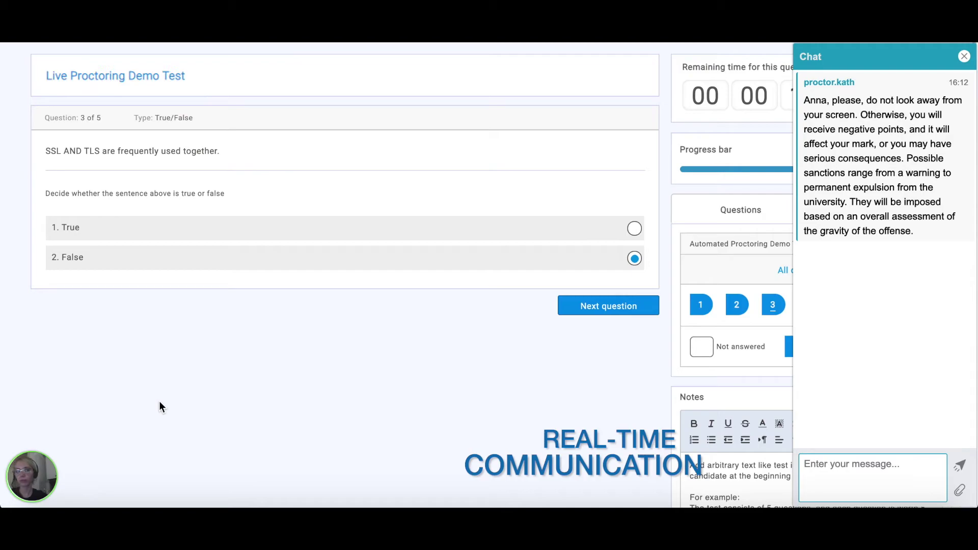
Step: Send the proctor a chat apology saying you were not cheating
{"action": "left_click", "coordinate": [882, 470]}
{"action": "type", "text": "Okey, I am sorry. P"}
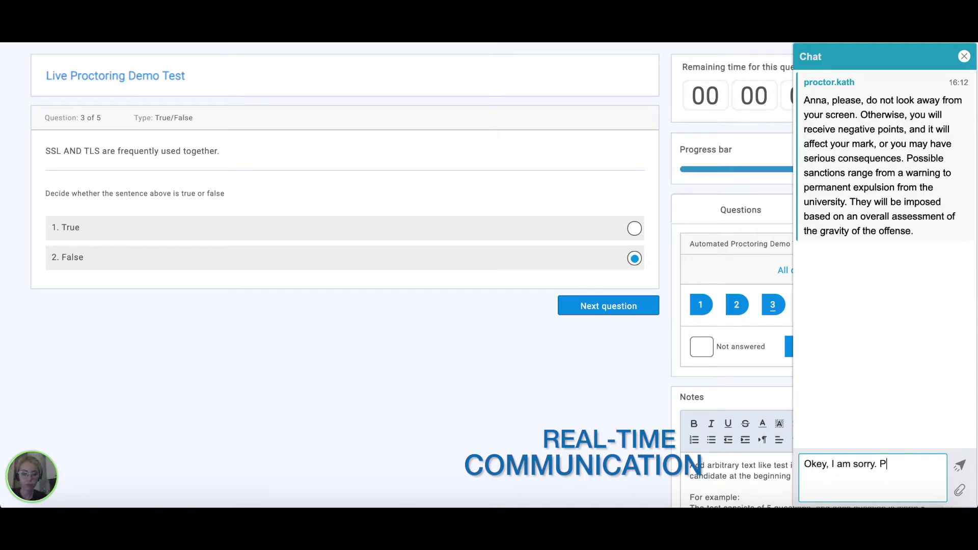
{"action": "type", "text": "lease realize I was not trying to cheat. I"}
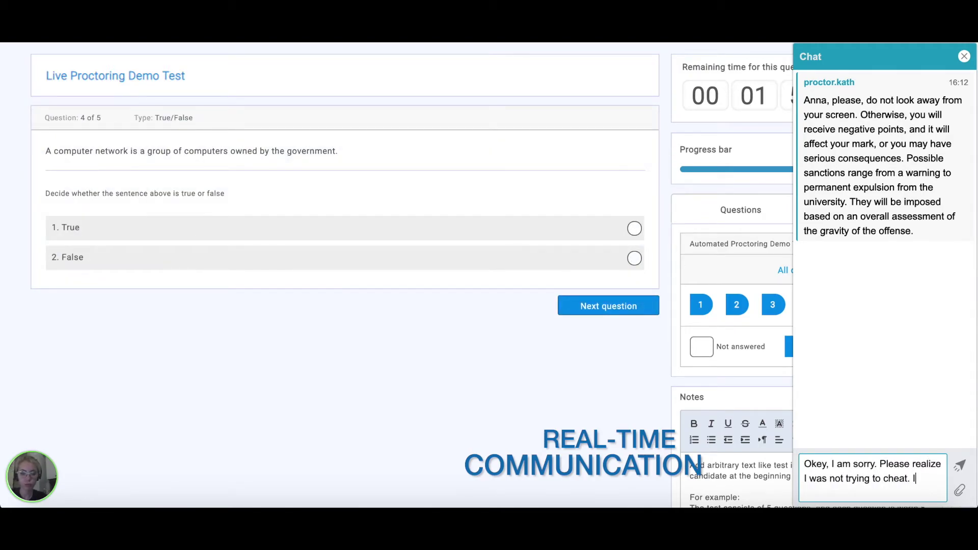
{"action": "type", "text": "t won't happen again."}
{"action": "key", "text": "Return"}
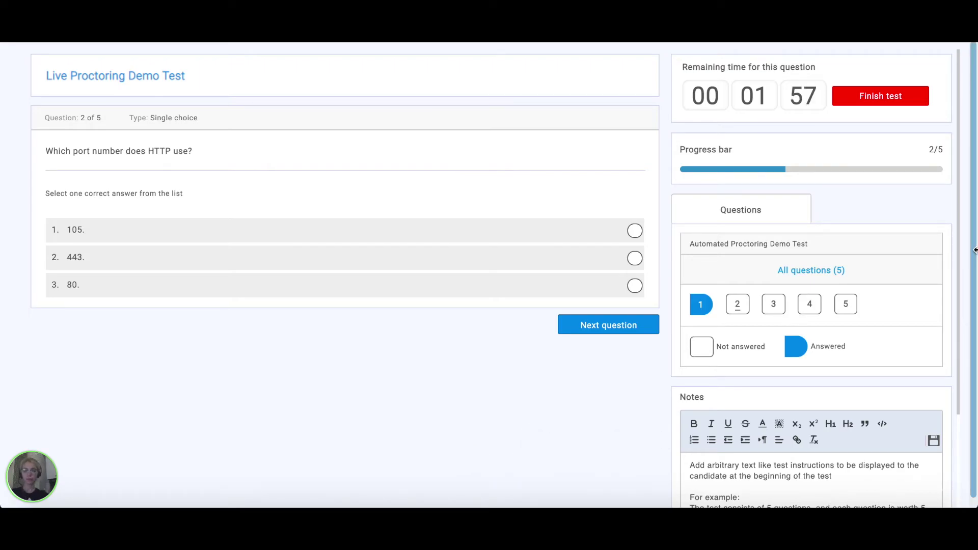
{"action": "mouse_move", "coordinate": [31, 477]}
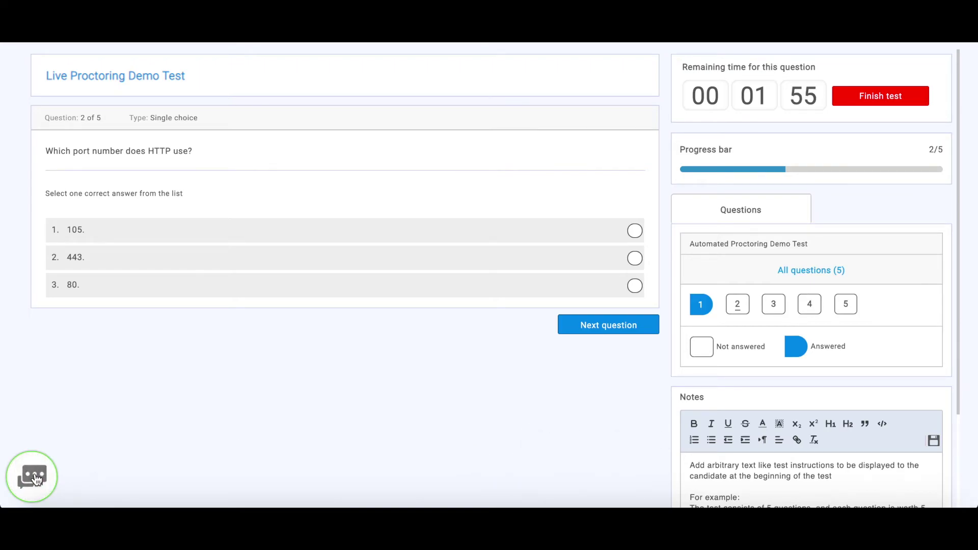
{"action": "type", "text": "Could I please take a short break?"}
Step: Send the proctor a chat request for a short break
{"action": "key", "text": "Return"}
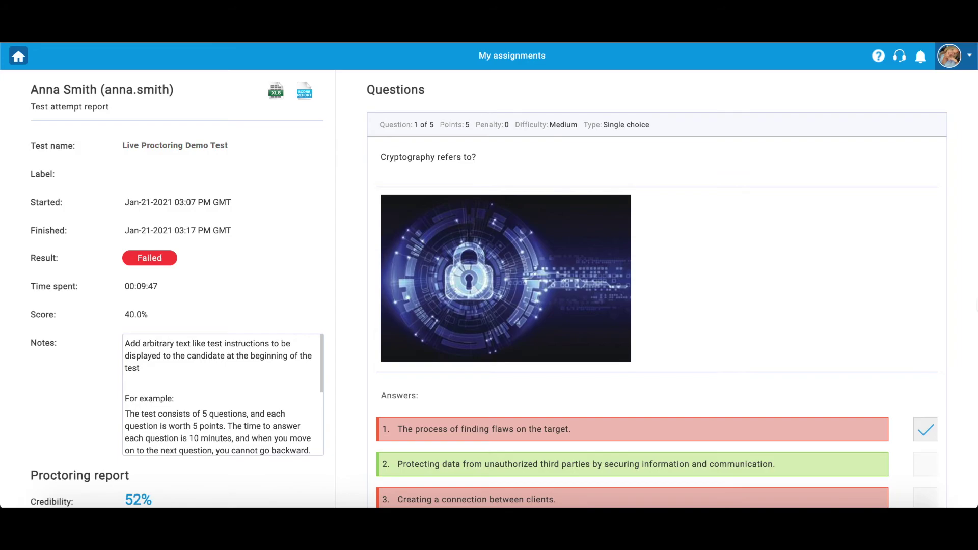
{"action": "scroll", "coordinate": [489, 291], "scroll_direction": "down", "scroll_amount": 2}
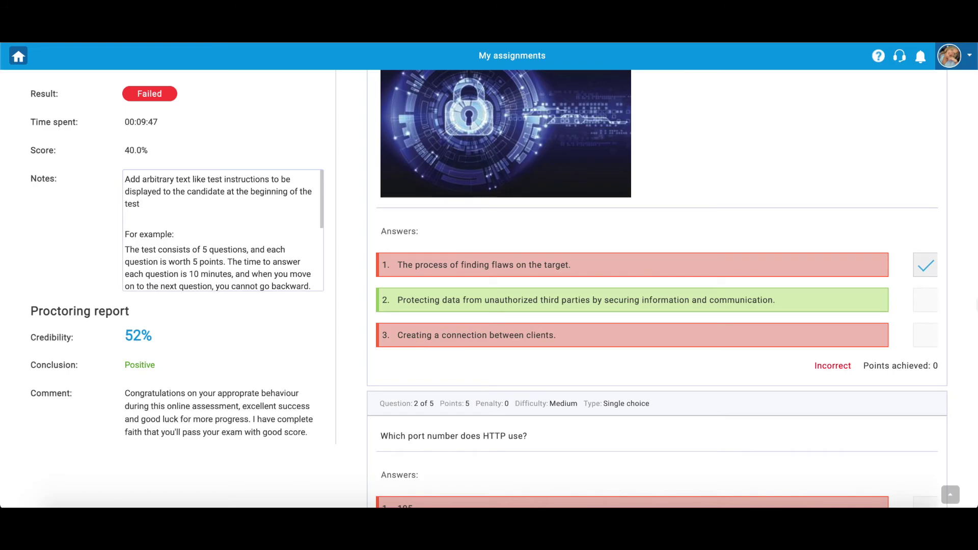
{"action": "scroll", "coordinate": [490, 289], "scroll_direction": "down", "scroll_amount": 1}
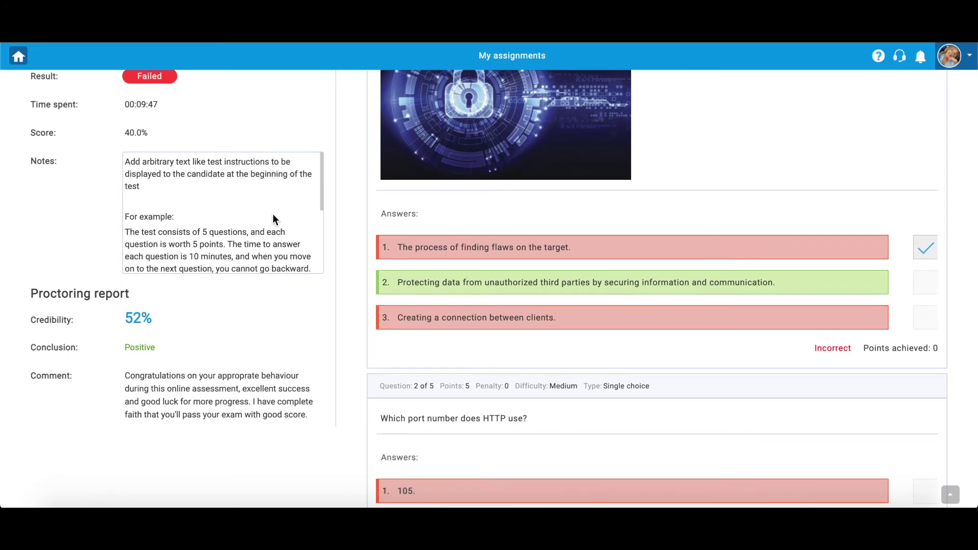
{"action": "scroll", "coordinate": [273, 216], "scroll_direction": "down", "scroll_amount": 3}
{"action": "scroll", "coordinate": [274, 218], "scroll_direction": "up", "scroll_amount": 1}
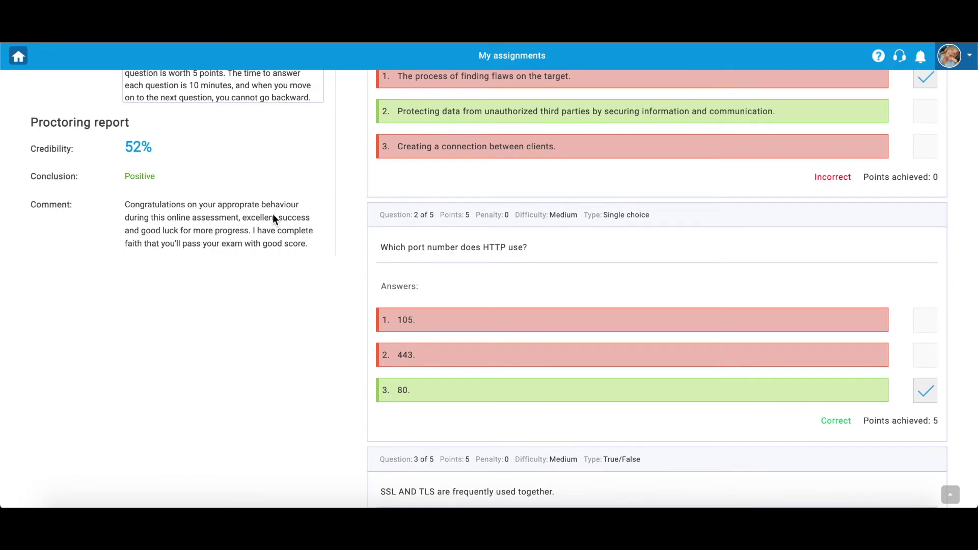